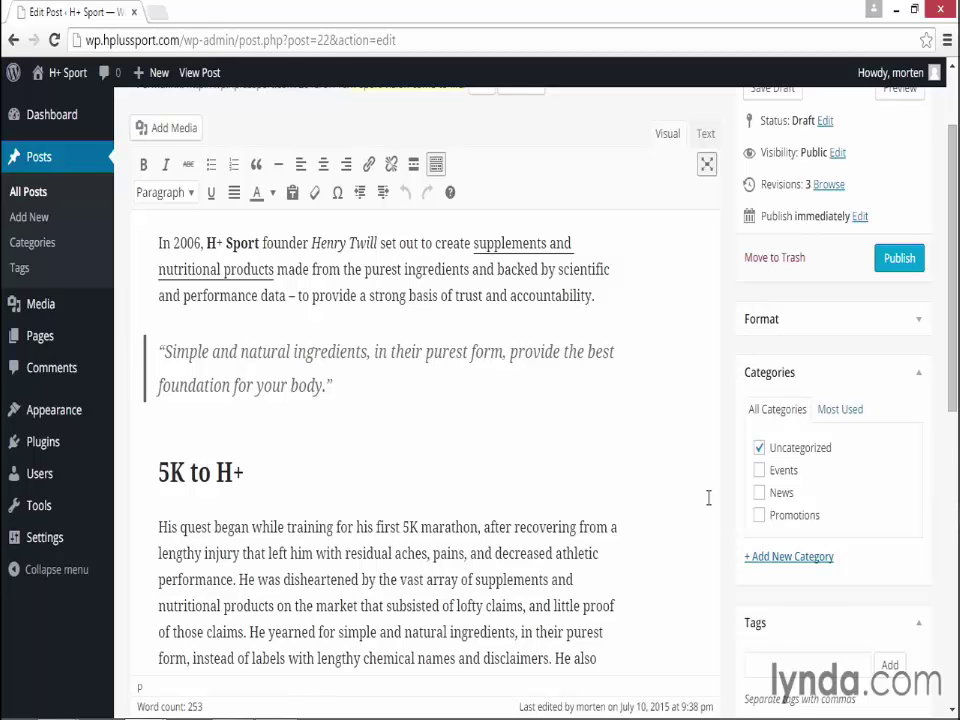
# Create a new category named History for the post and remove the post from the Uncategorized category.
pyautogui.scroll(-2, 708, 497)
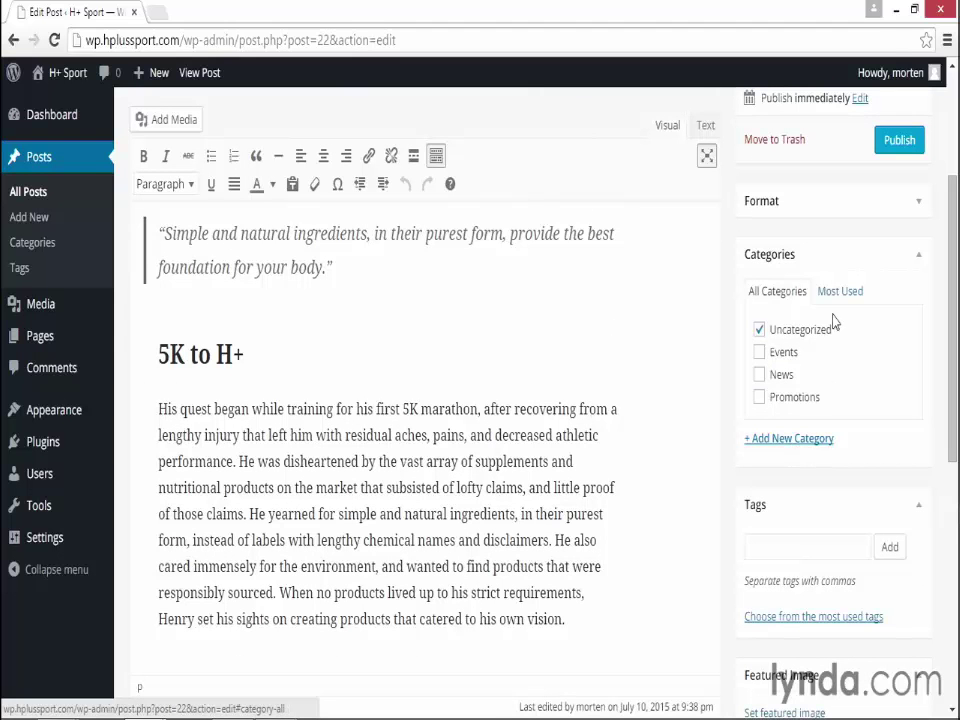
pyautogui.click(807, 440)
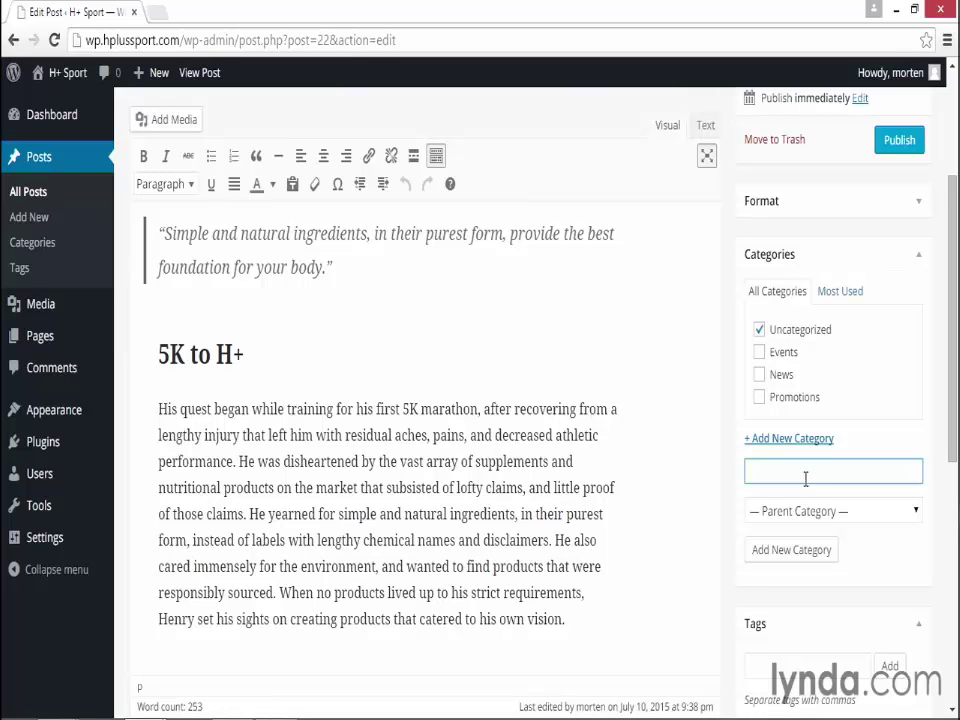
pyautogui.write('History')
pyautogui.click(788, 558)
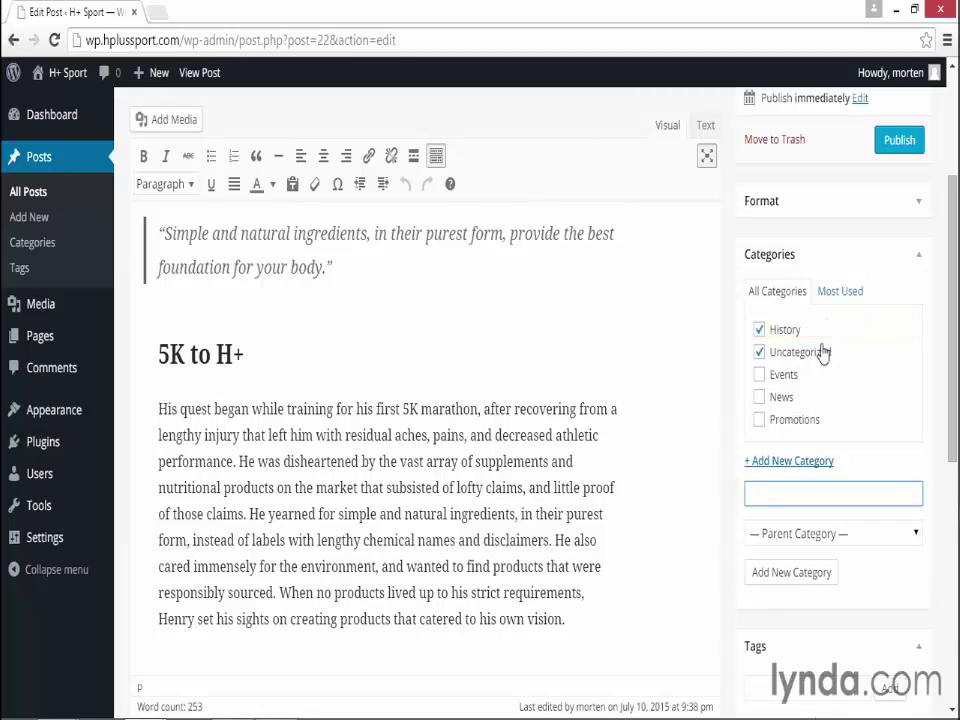
pyautogui.click(759, 354)
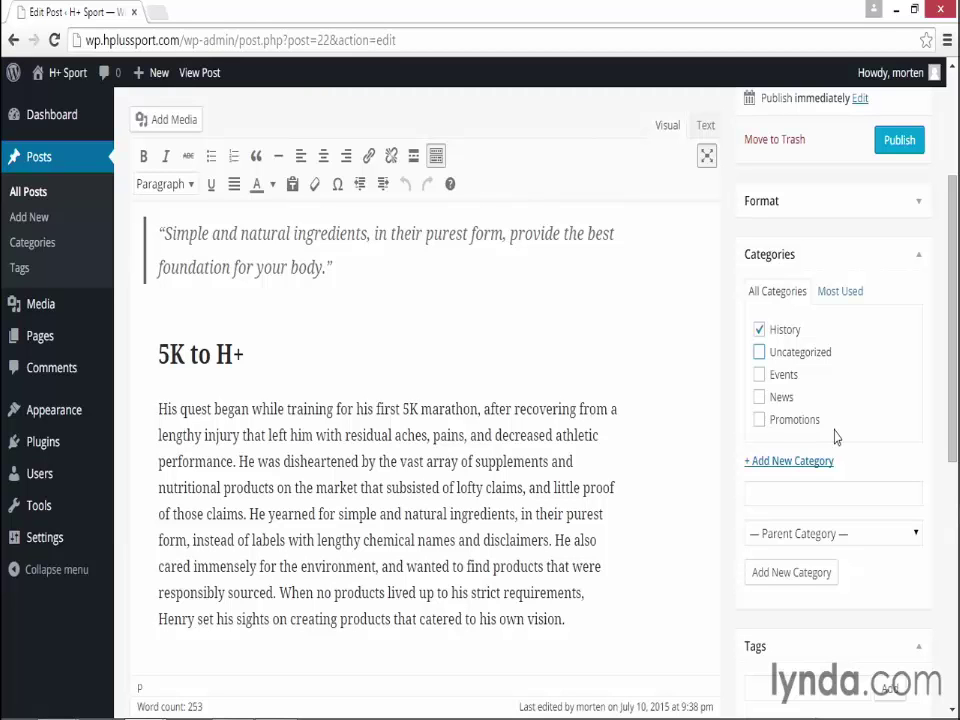
# Draft a category named Recent History with History as its parent, without adding it, and check the most used categories.
pyautogui.click(811, 494)
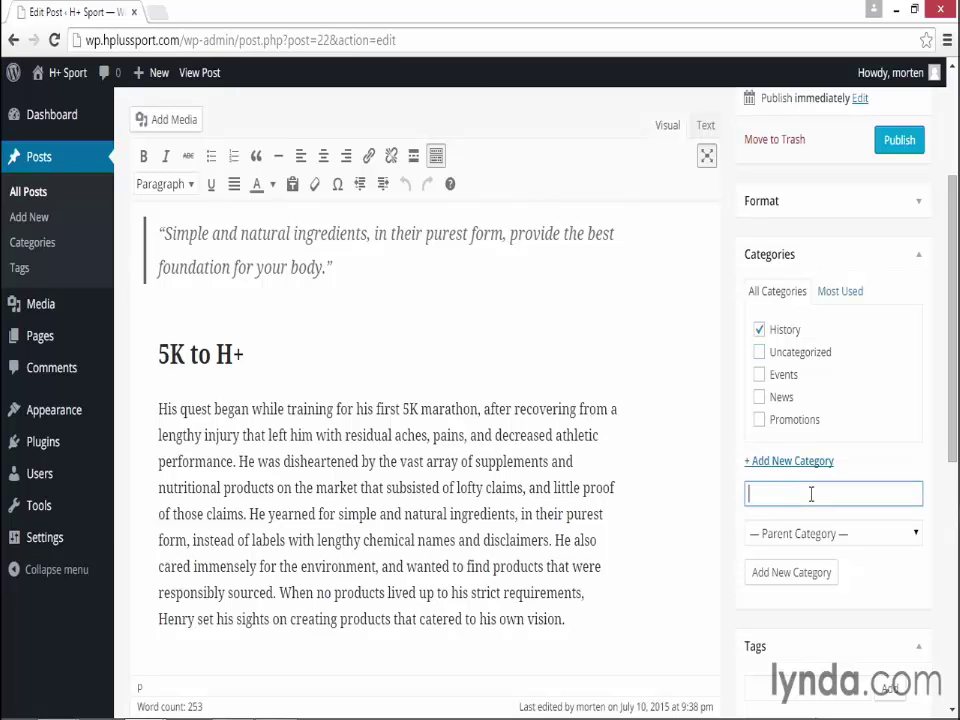
pyautogui.write('Recent History')
pyautogui.click(811, 538)
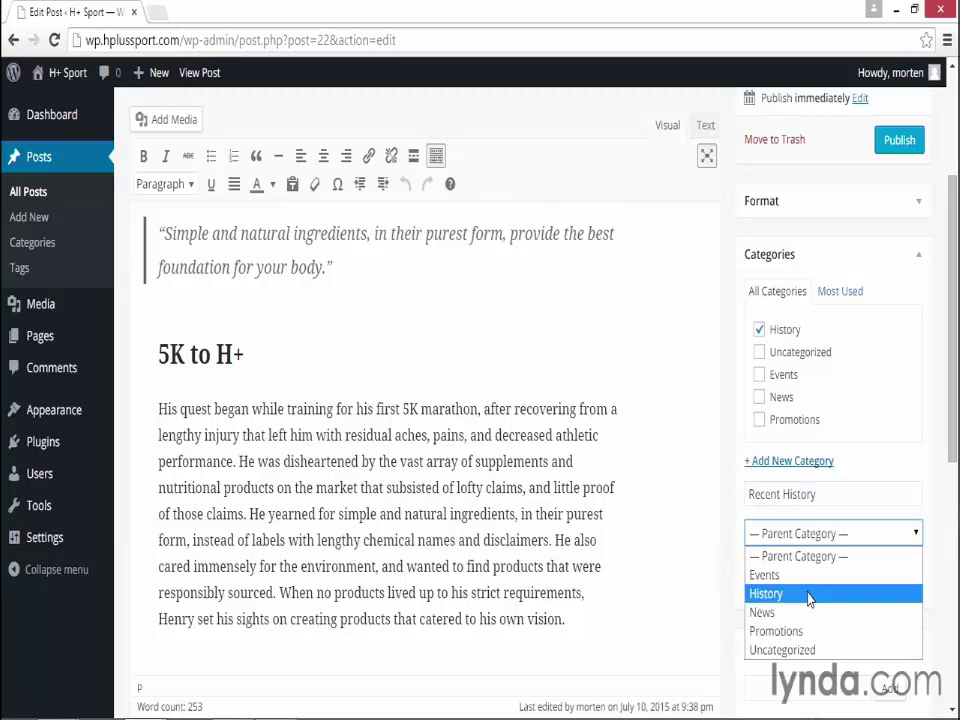
pyautogui.click(810, 594)
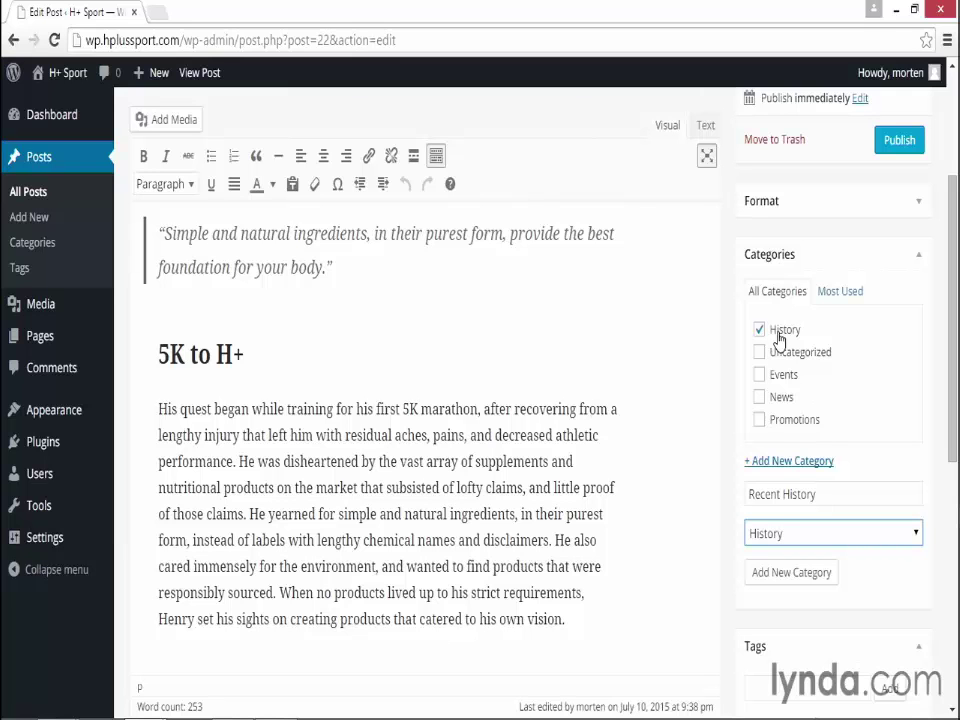
pyautogui.click(834, 295)
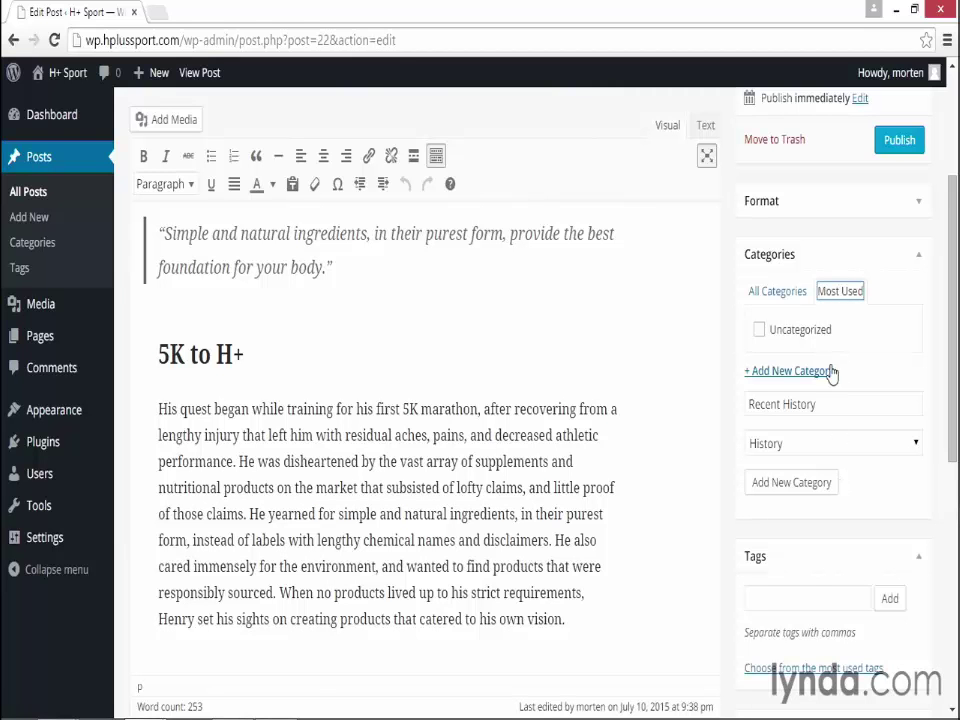
pyautogui.click(765, 294)
# Add the tags vitamins and minerals to the post.
pyautogui.scroll(-3, 729, 420)
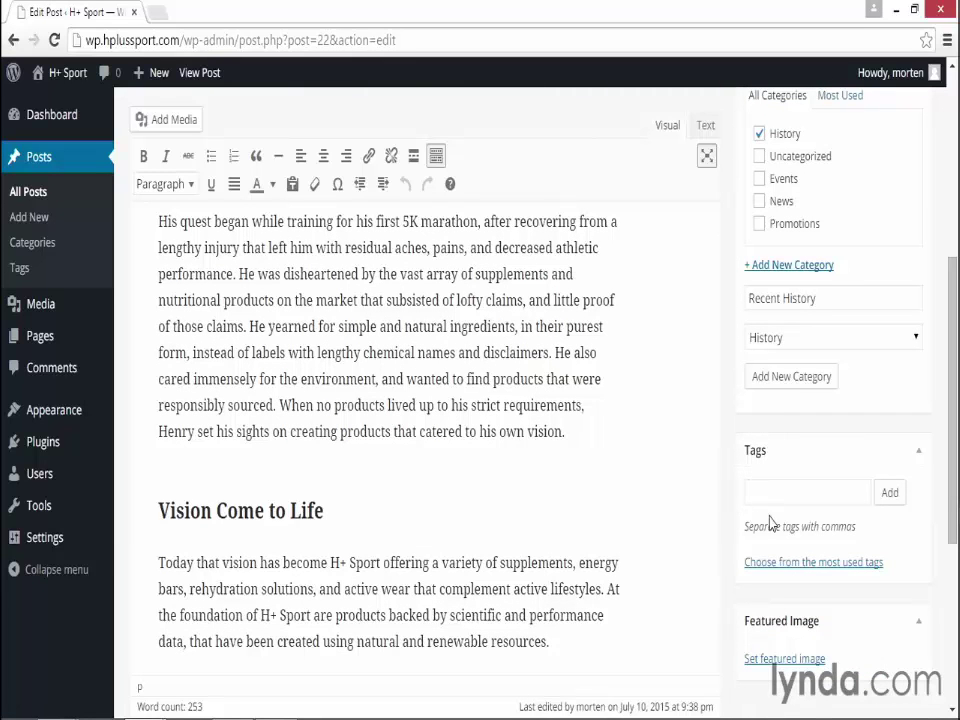
pyautogui.click(780, 493)
pyautogui.write('vitam')
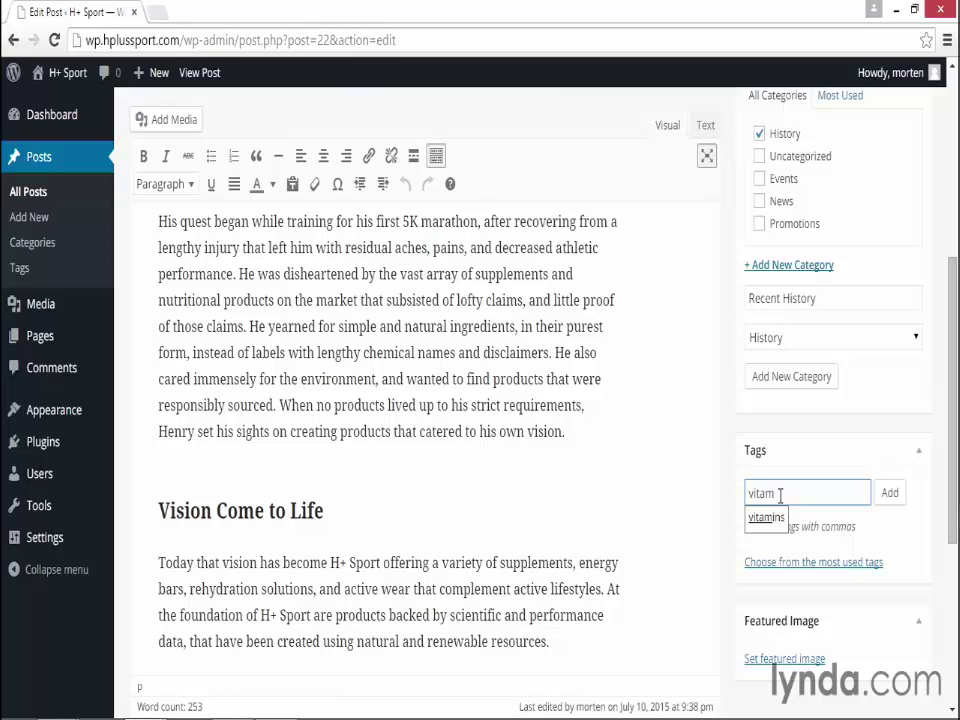
pyautogui.click(785, 528)
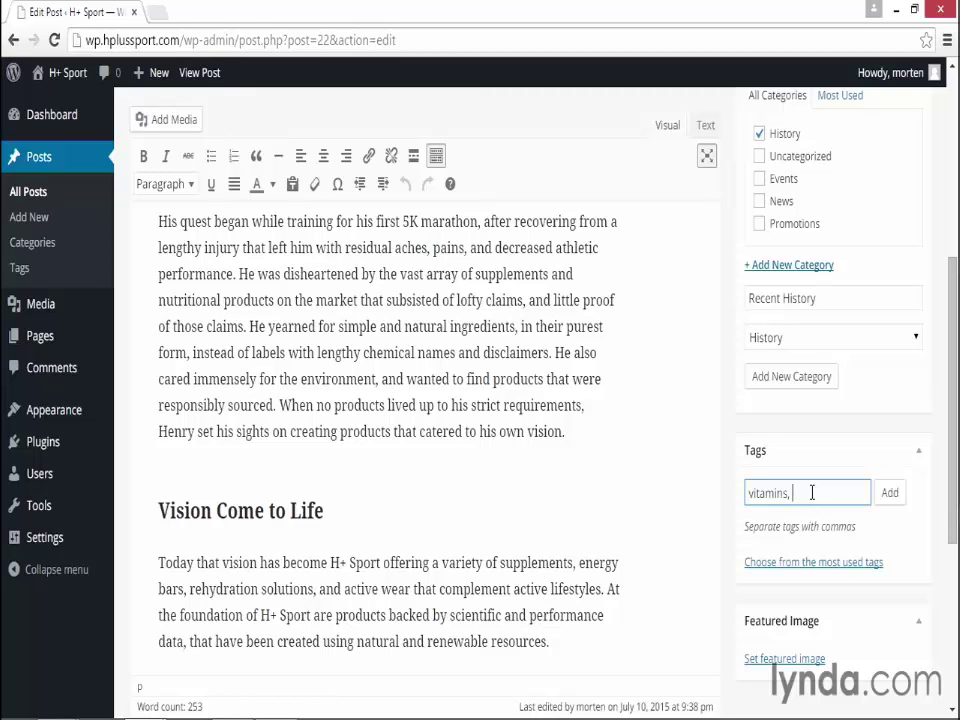
pyautogui.write('minerals')
pyautogui.click(889, 494)
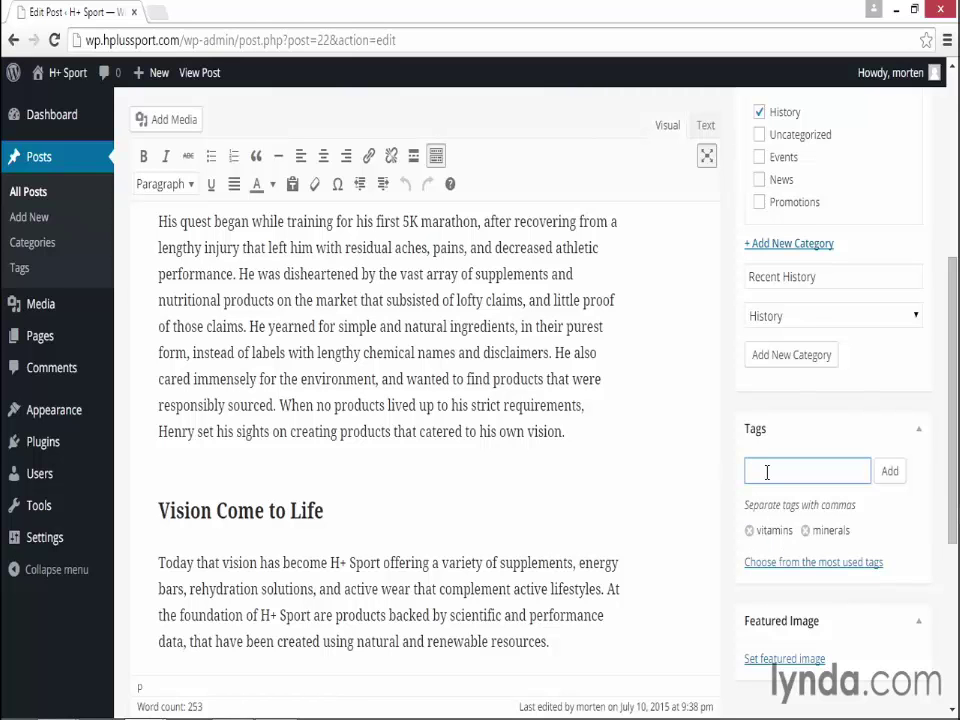
# Enter Vitamins with a capital V as another tag and save the post as a draft.
pyautogui.write('Vitamins')
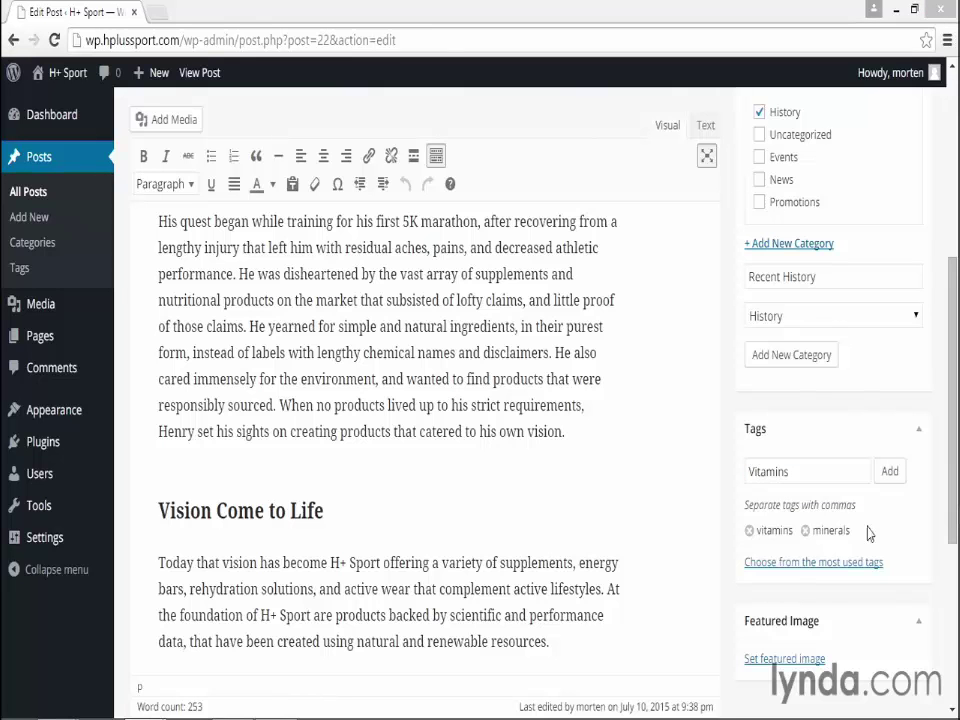
pyautogui.scroll(3, 735, 503)
pyautogui.scroll(2, 735, 505)
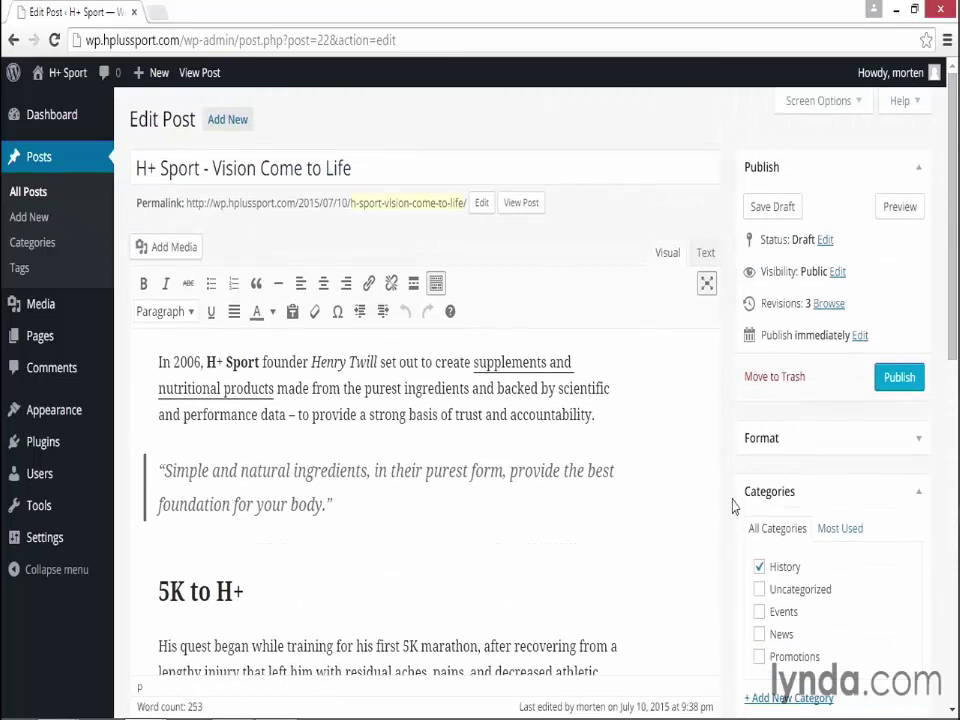
pyautogui.click(783, 214)
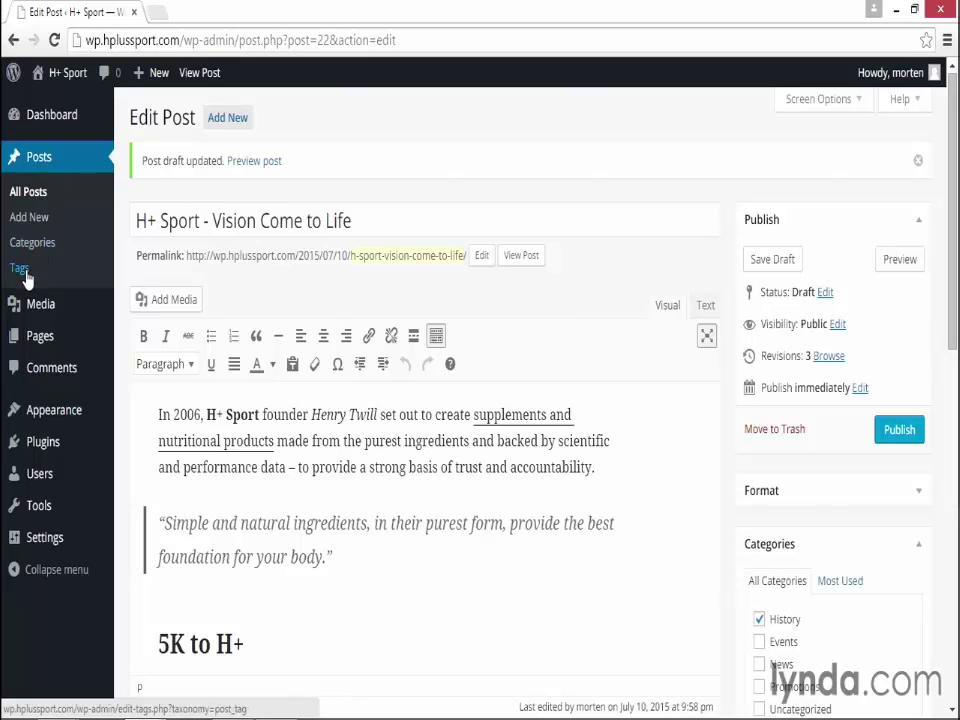
# Go to the category management page, view the quick edit options of the History category and cancel the quick edit.
pyautogui.click(35, 243)
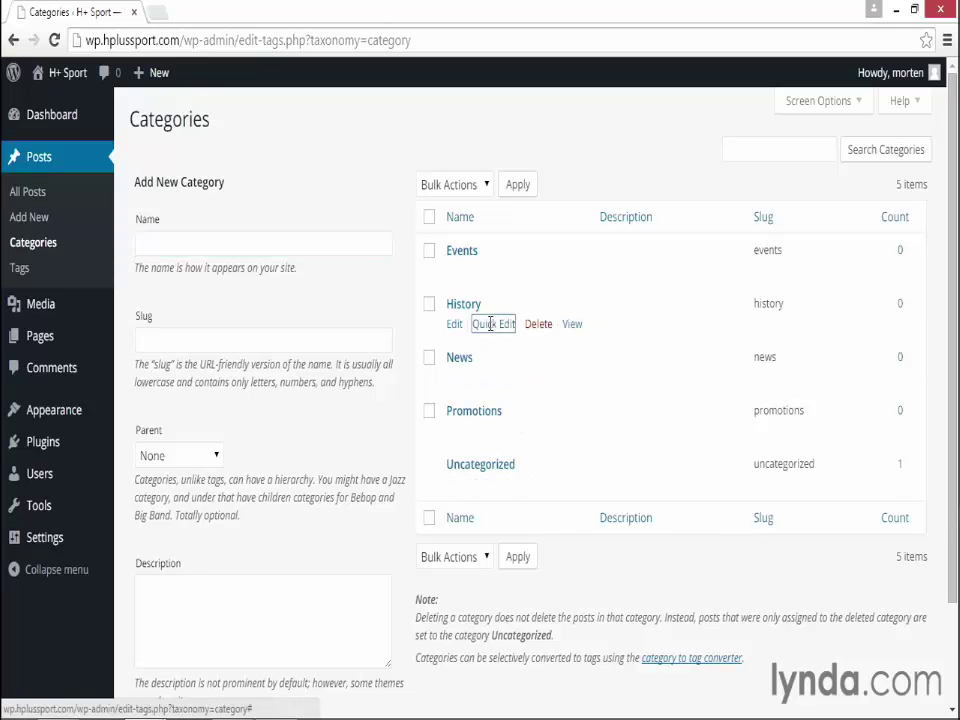
pyautogui.click(493, 324)
pyautogui.doubleClick(519, 337)
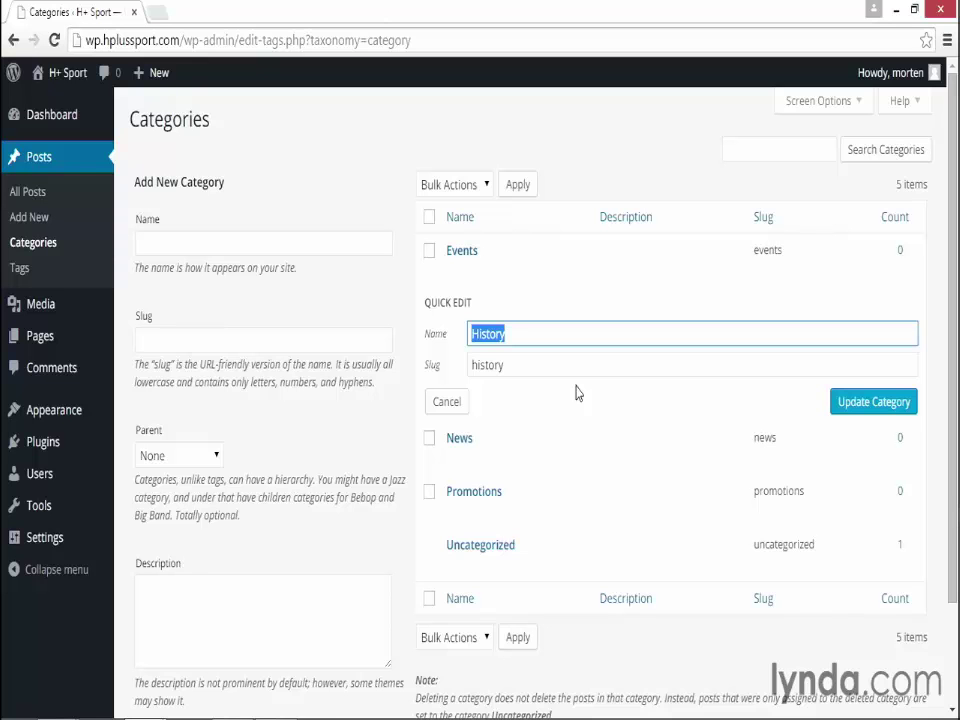
pyautogui.click(446, 401)
# Open the full edit form of the History category and examine its slug, parent and description fields.
pyautogui.click(455, 324)
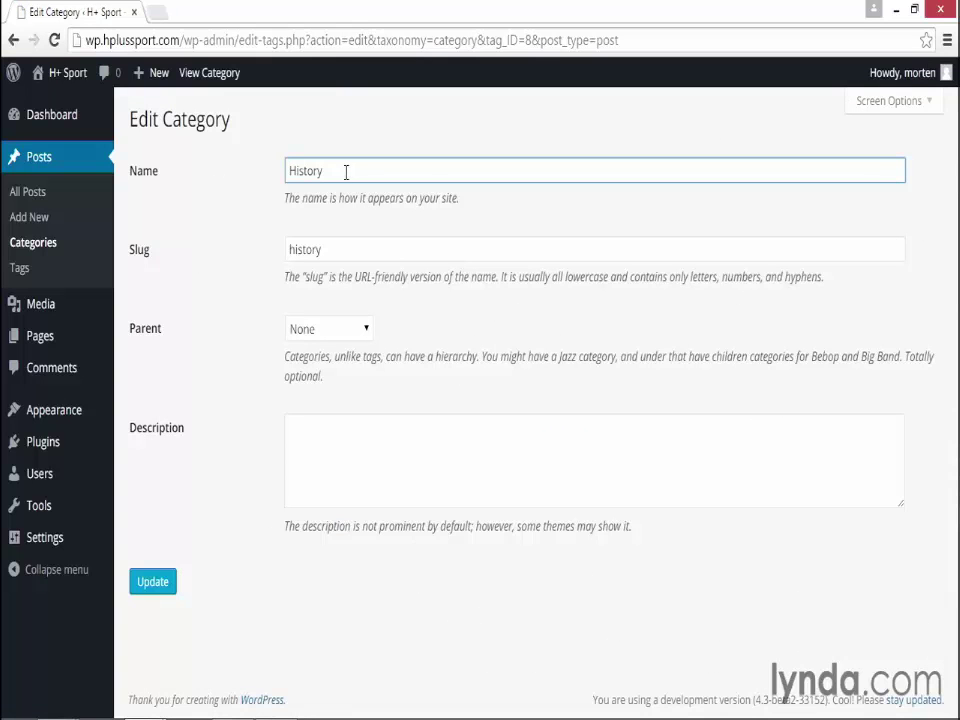
pyautogui.click(356, 252)
pyautogui.click(340, 329)
pyautogui.click(416, 400)
pyautogui.click(430, 448)
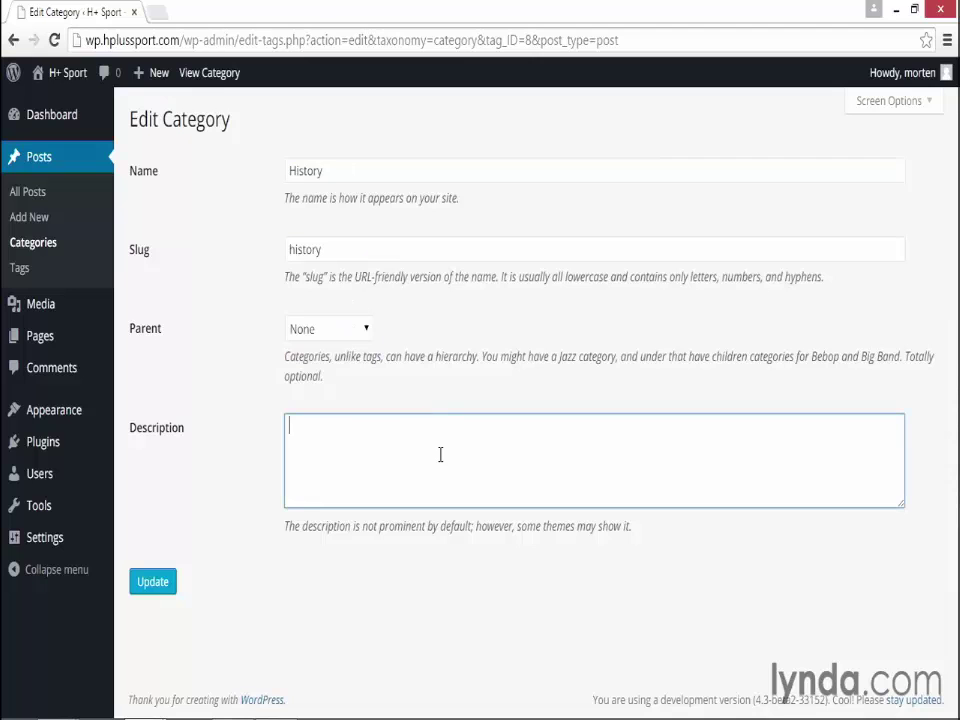